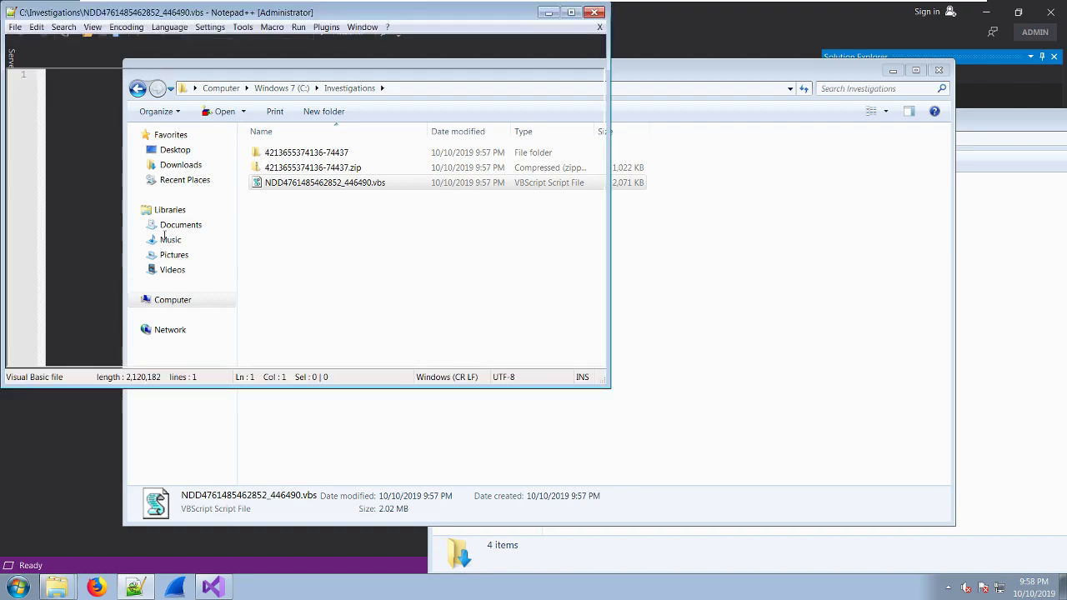
key(ctrl+End)
key(ctrl+f)
click(167, 113)
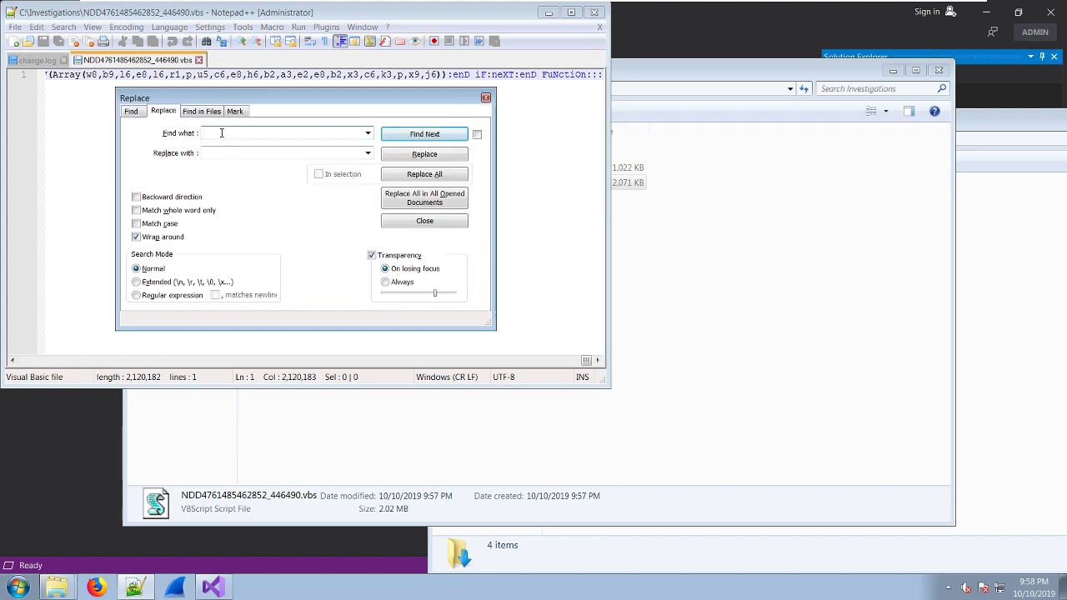
text(:)
key(Tab)
click(171, 282)
click(441, 200)
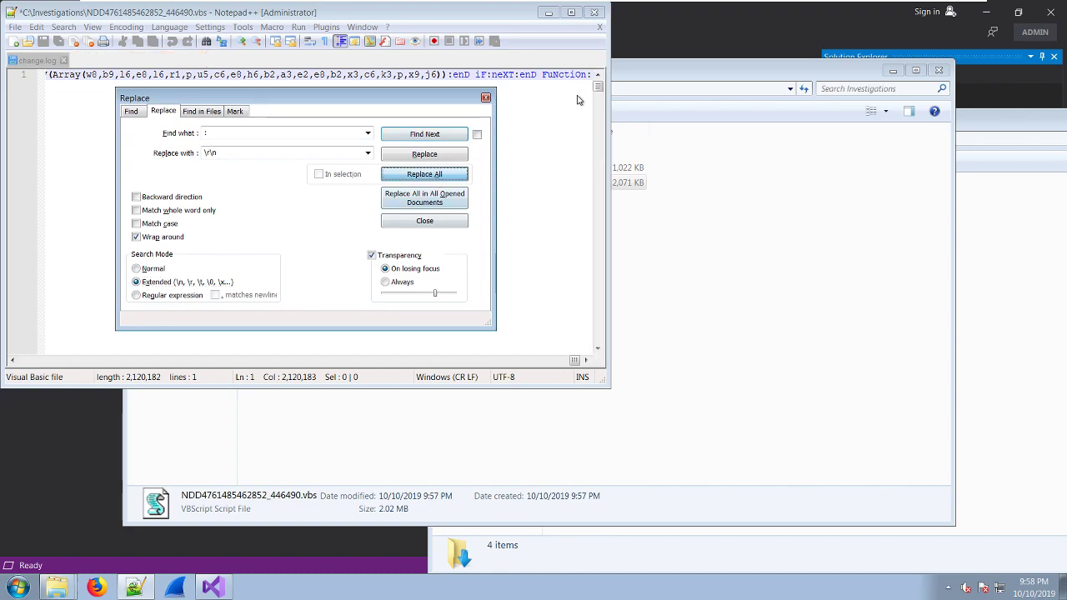
click(524, 130)
key(ctrl+s)
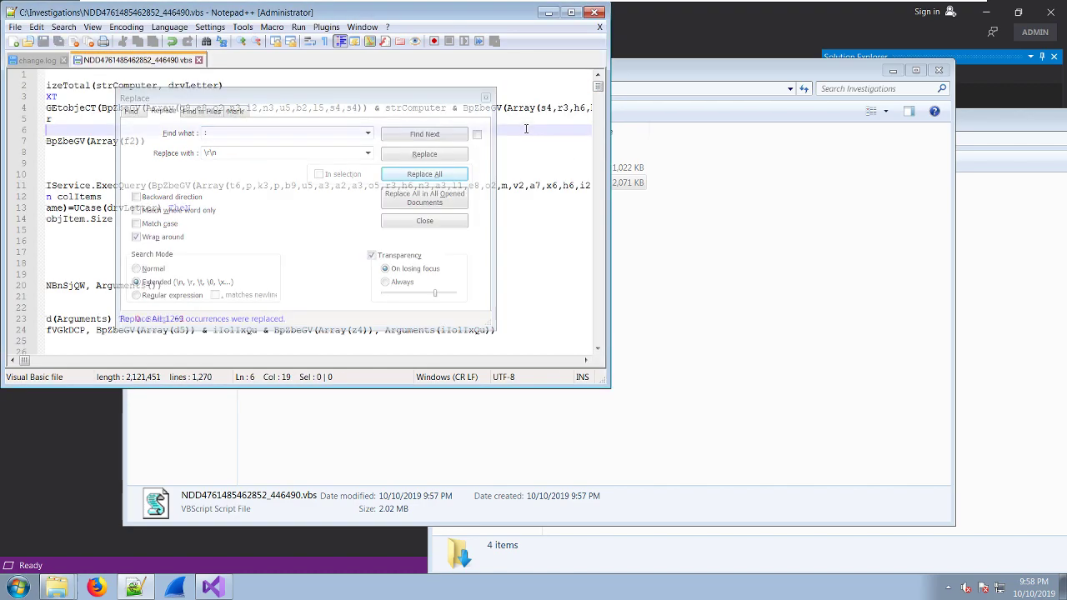
click(594, 12)
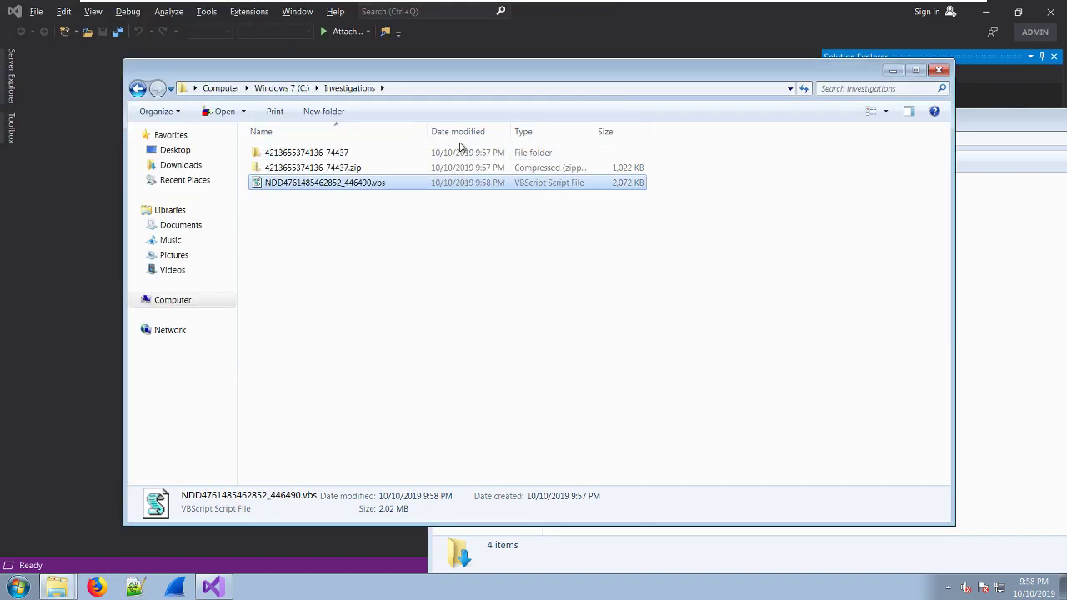
In the virtual machine's hardware settings, set Network Adapter 2 to custom network VMnet0, remove the NAT Network Adapter and accept the changes.
mouse_move(217, 3)
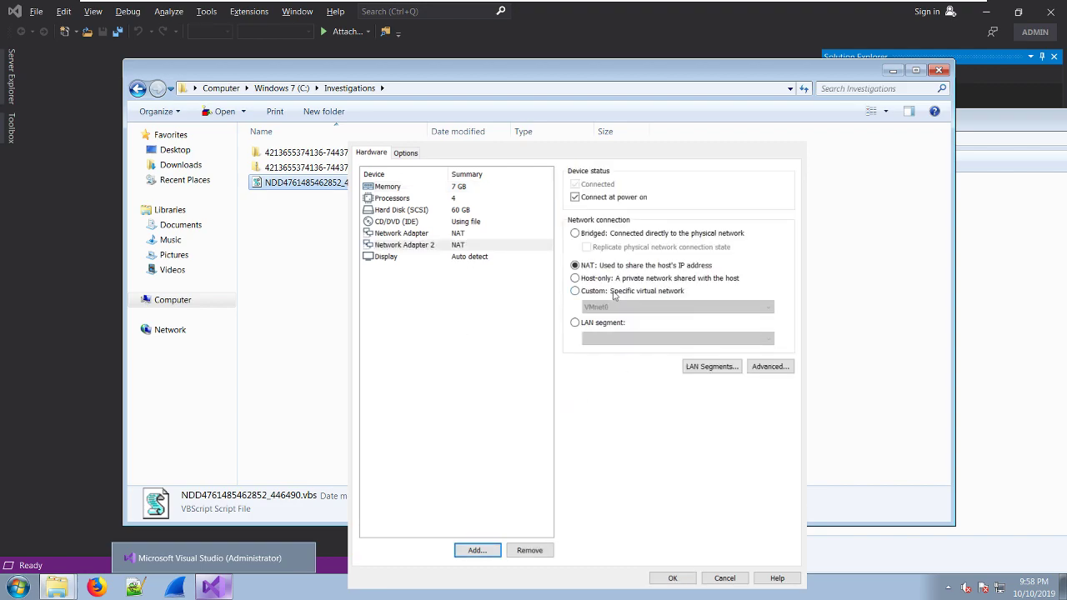
click(610, 294)
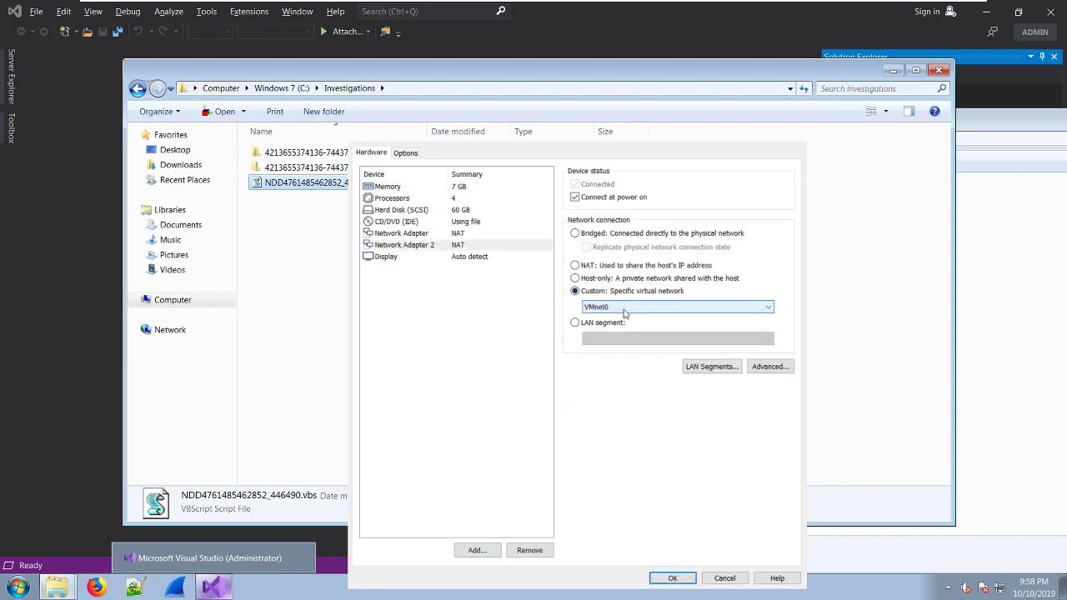
click(460, 234)
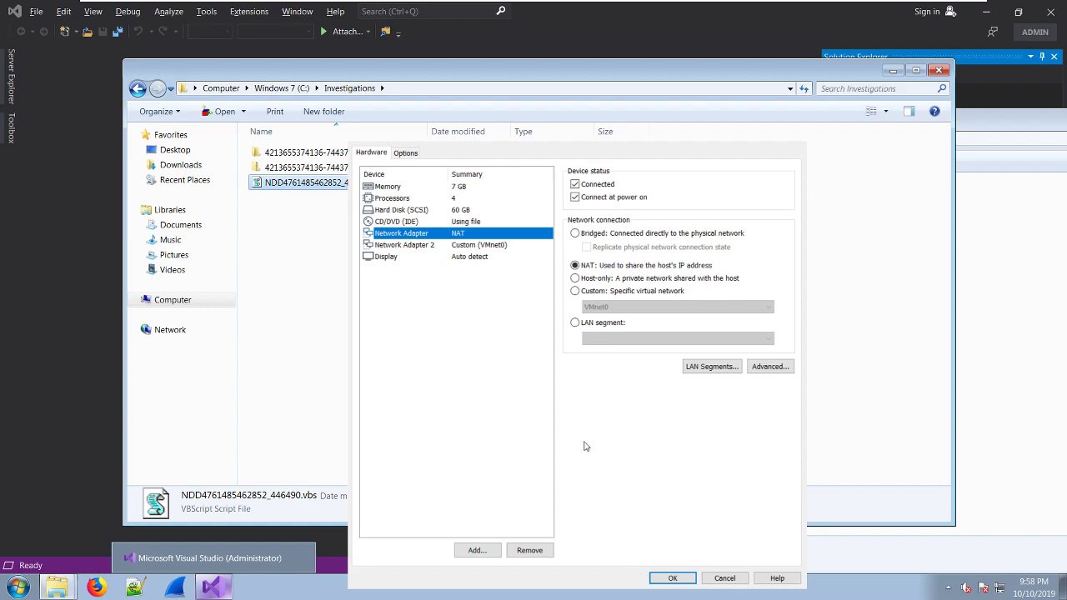
click(529, 551)
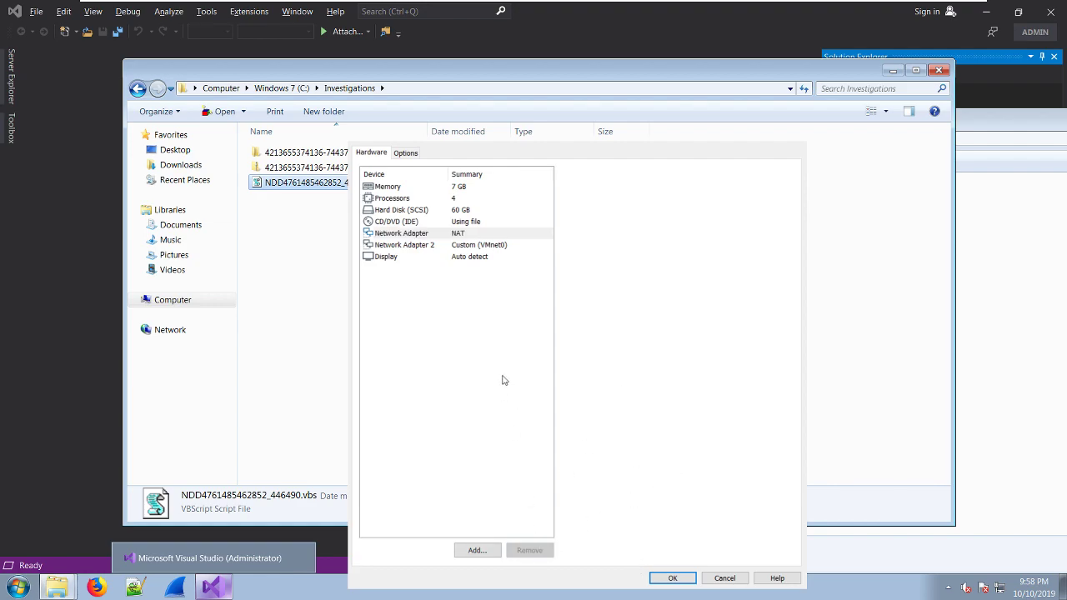
click(673, 578)
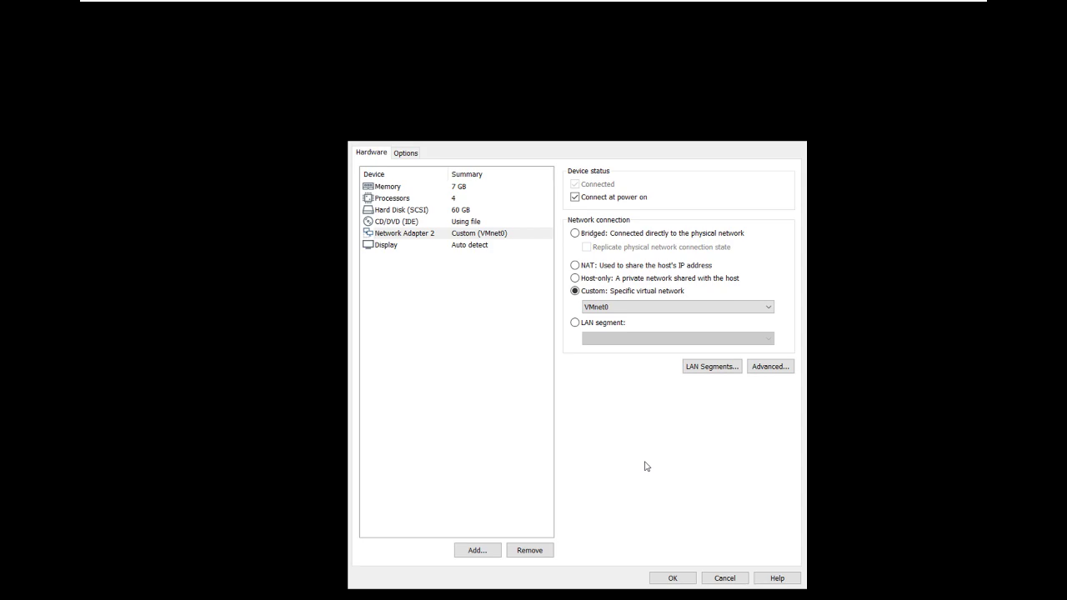
key(Return)
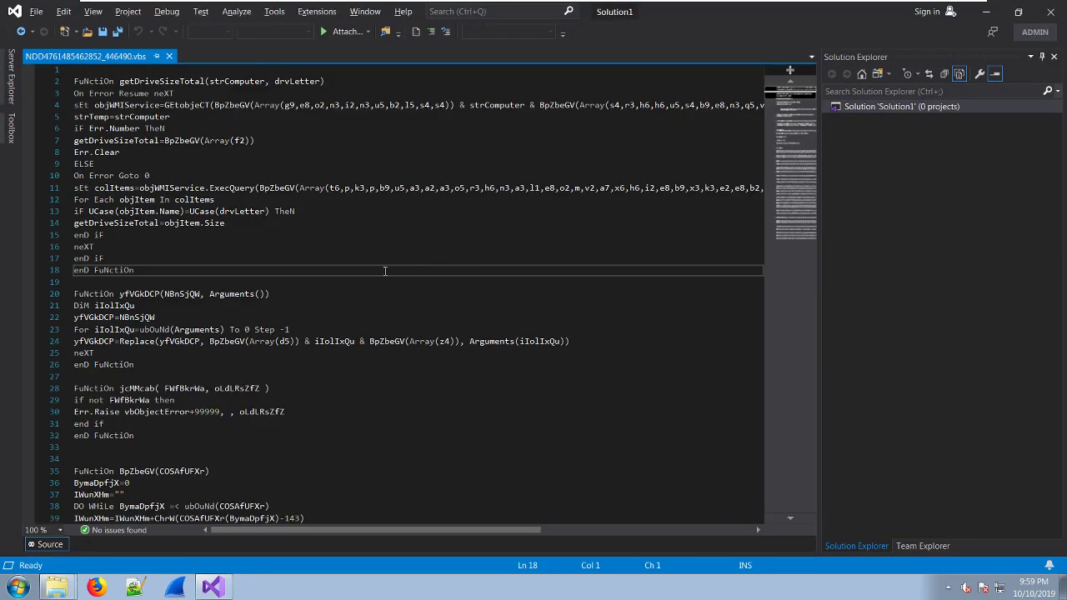
In Visual Studio, set breakpoints on line 192 (sfJdEQNPC=igwZbsy), line 924 (HMcxIYHnu) and line 925 (hfKAsapl) of the script.
click(781, 147)
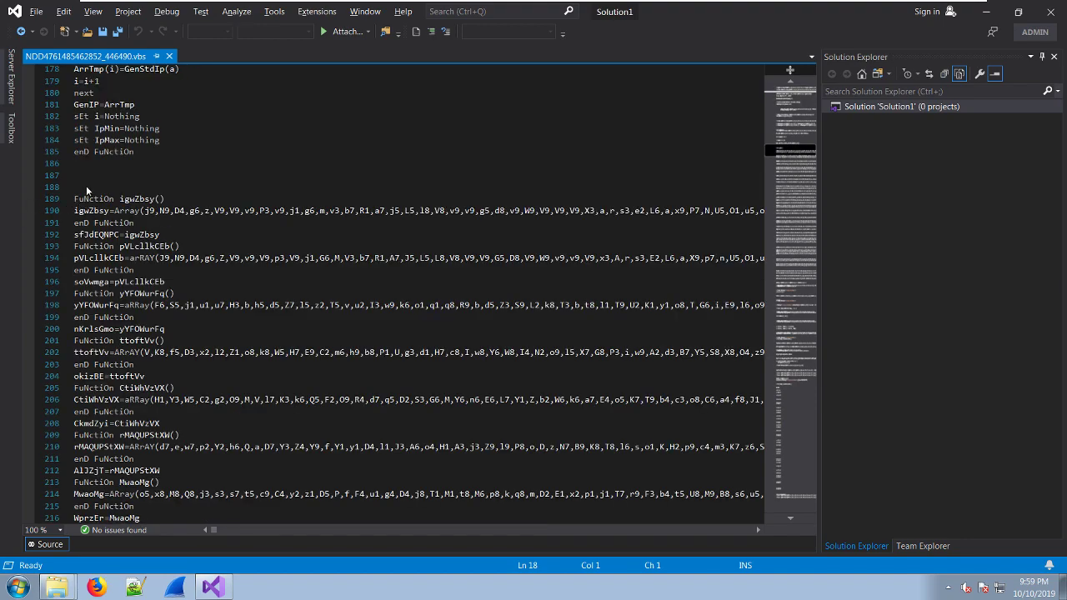
click(30, 237)
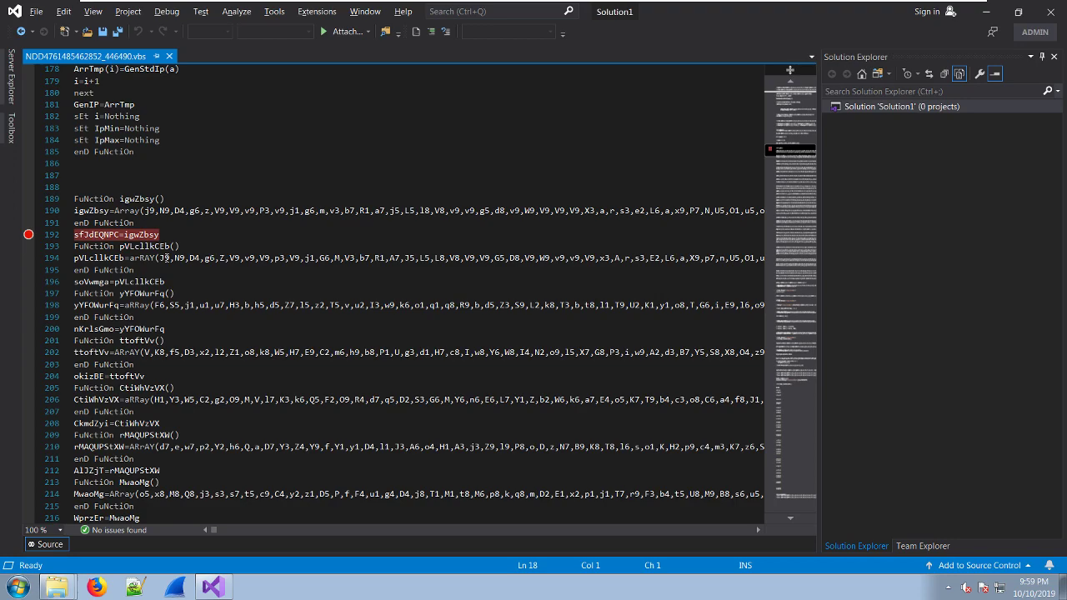
click(785, 392)
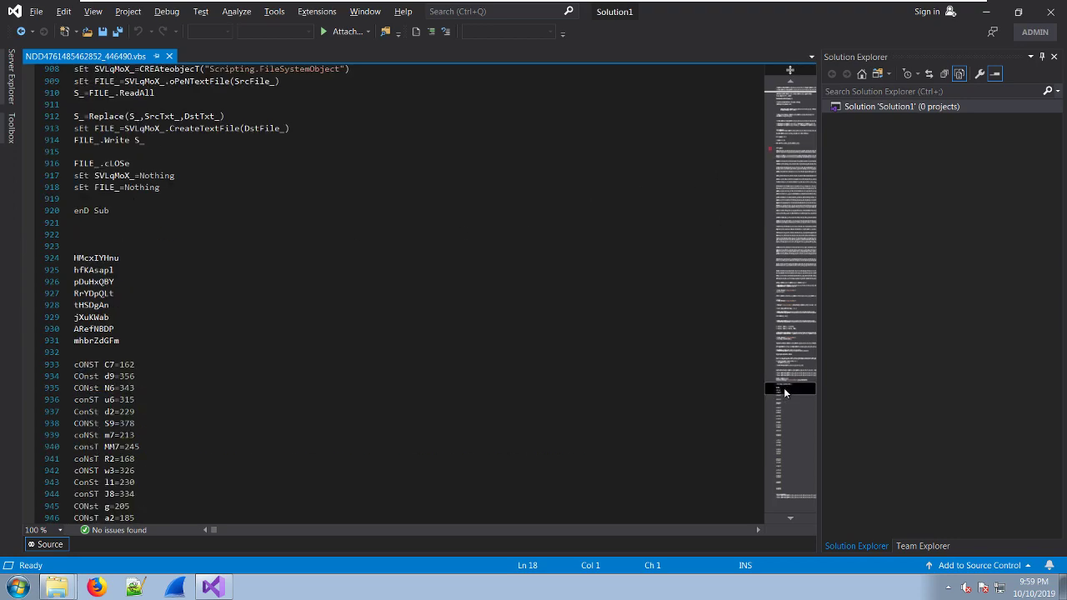
click(29, 260)
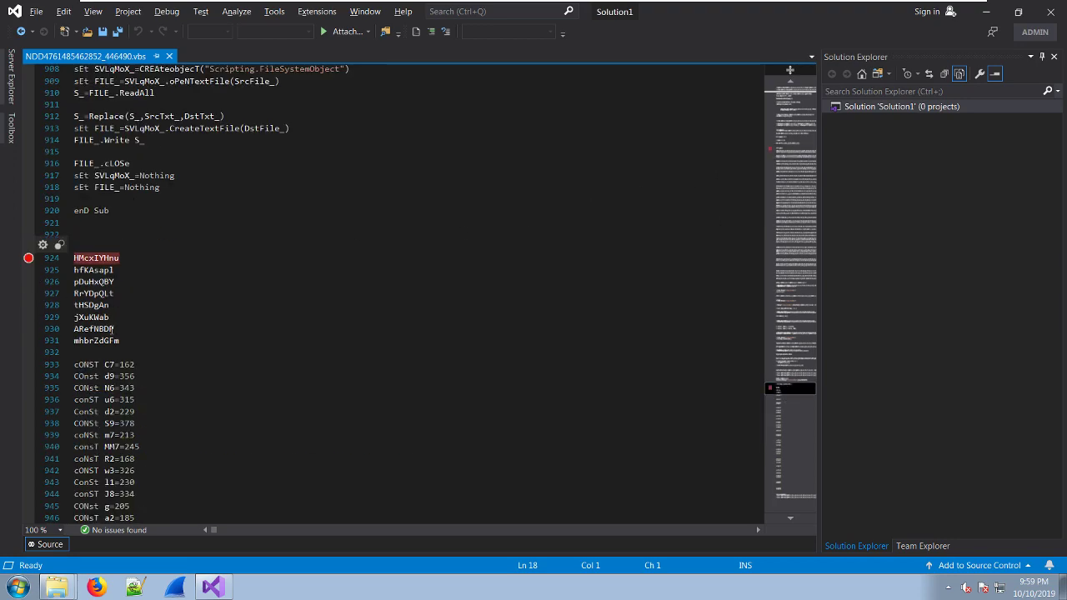
click(29, 270)
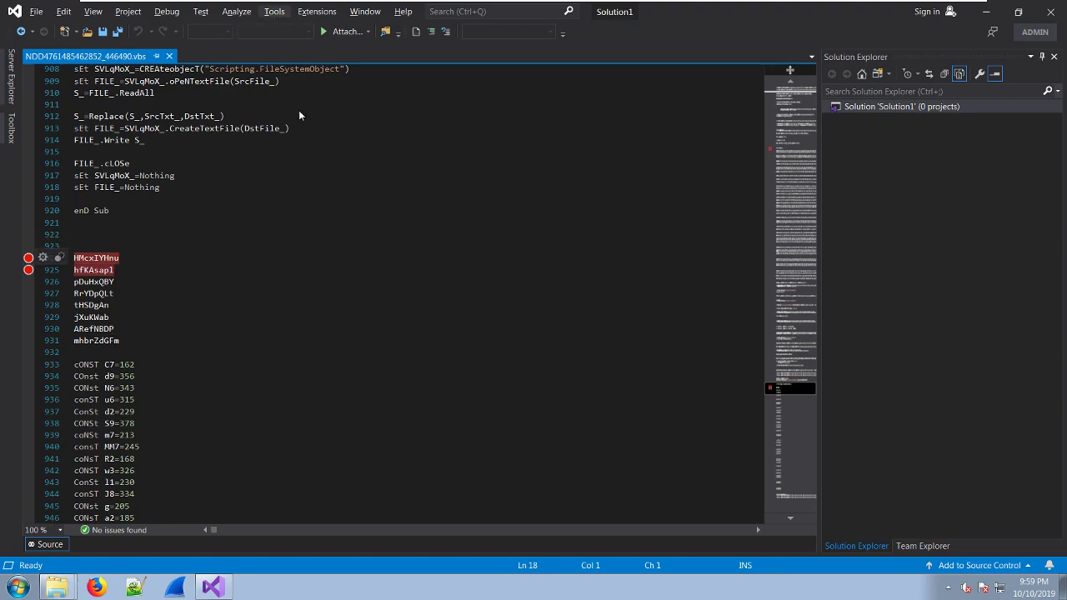
Add a new entry to the list of external tools.
click(274, 12)
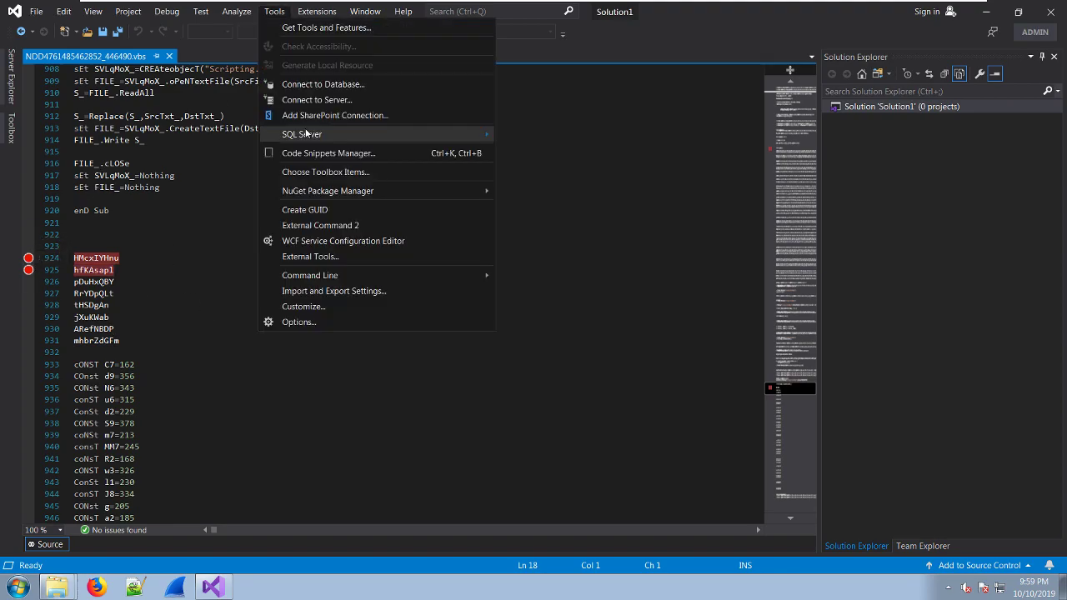
click(314, 257)
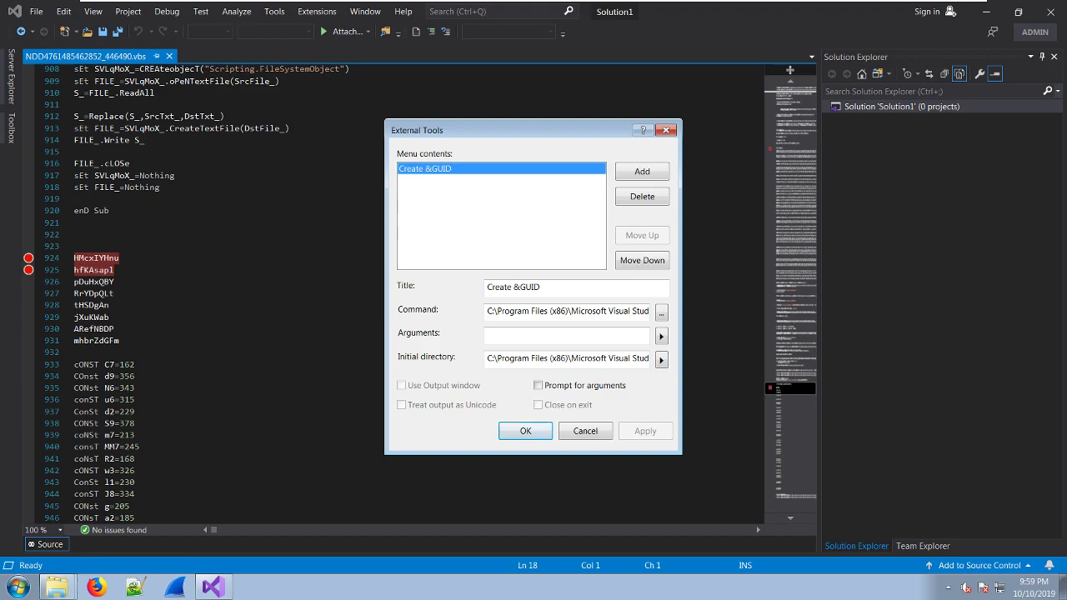
click(638, 172)
text(CScript Debug)
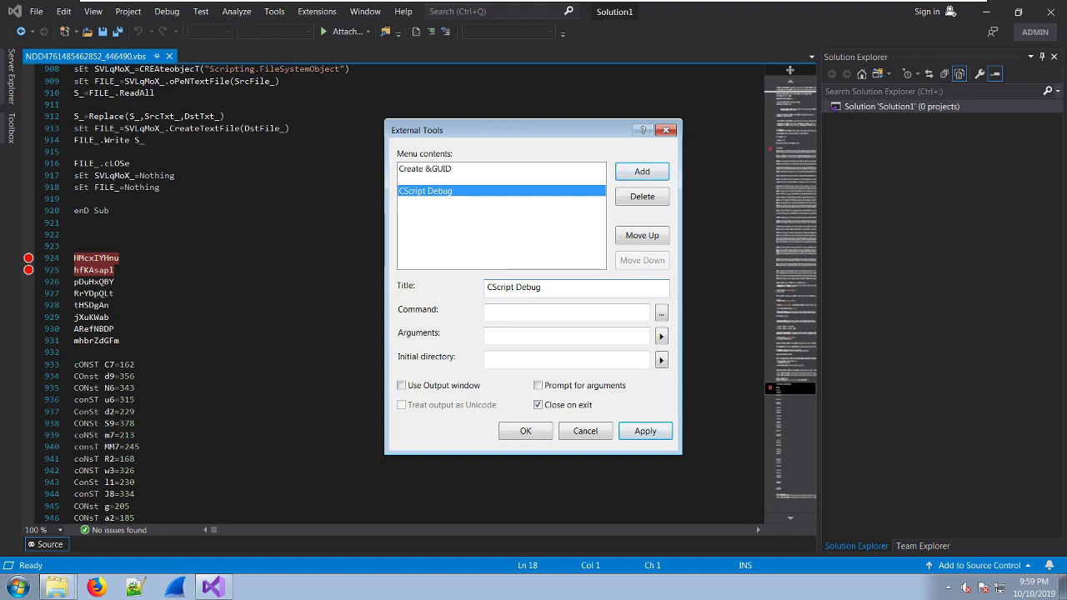
text(C:\Windows\System32\cscript.exe)
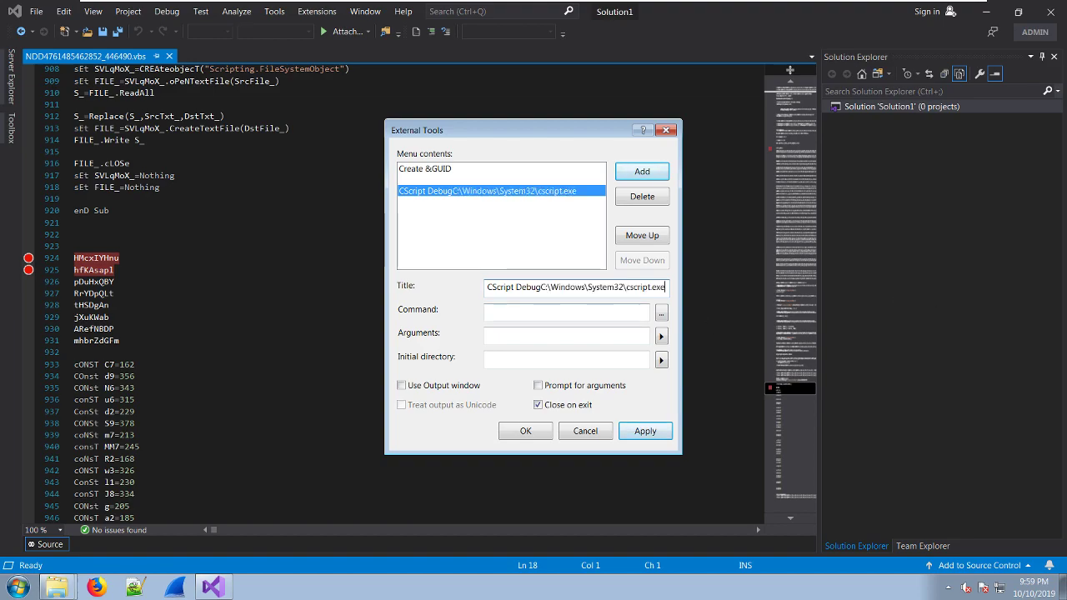
key(ctrl+z)
Set the new external tool's command to C:\Windows\System32\cscript.exe and its title to cscript.
click(537, 310)
text(C:\Windows\System32\cscript.exe)
click(558, 289)
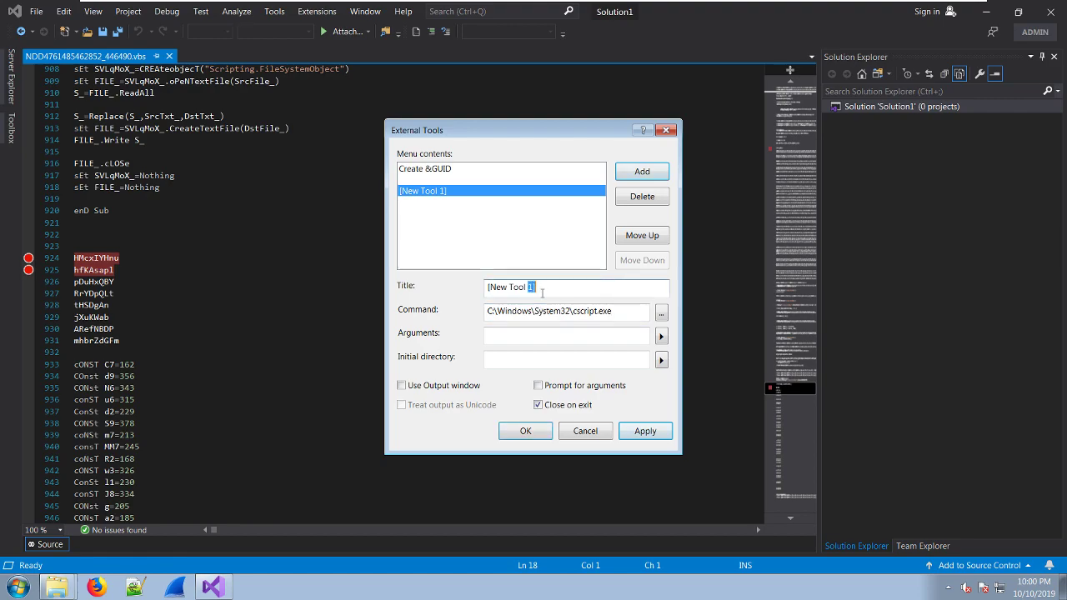
key(ctrl+a)
text(c)
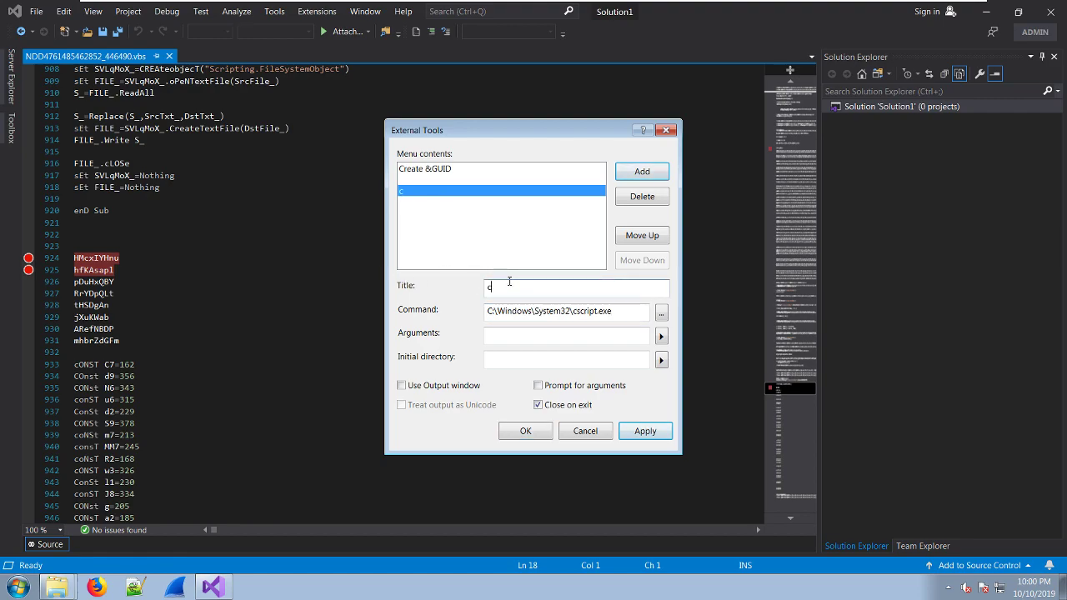
text(script)
Give the cscript tool the arguments //nologo //X $(ItemPath), save it and run it on the open script.
click(503, 338)
text(//nologo //X $(ItemPath))
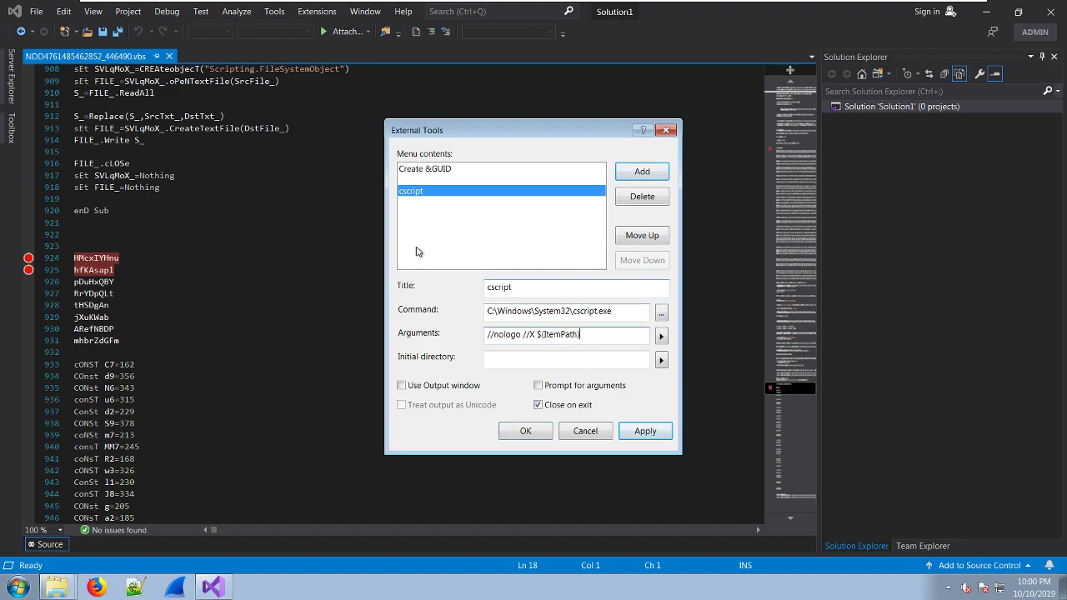
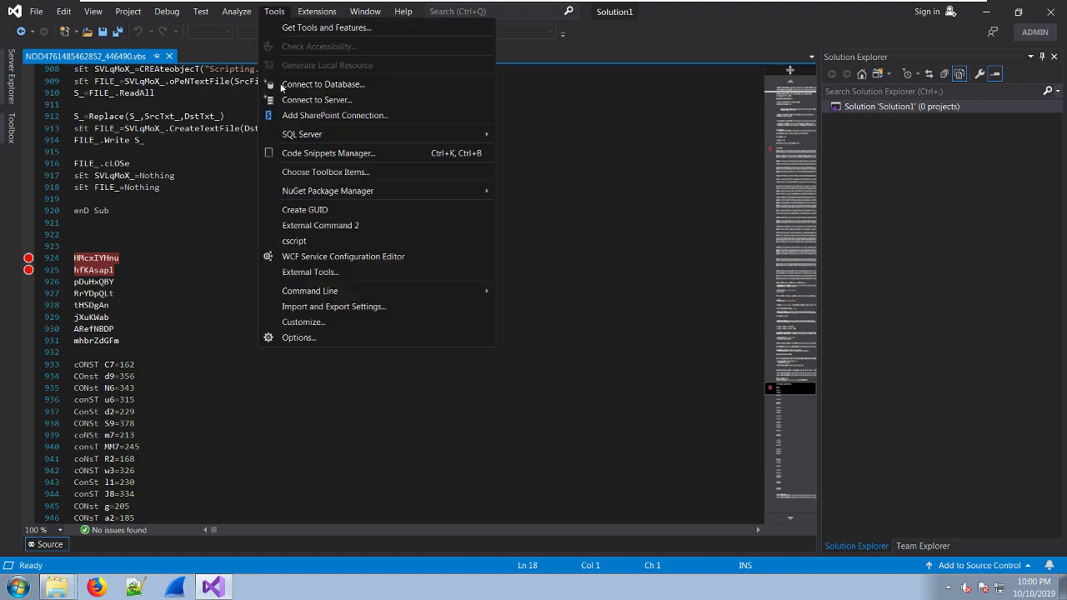
click(315, 241)
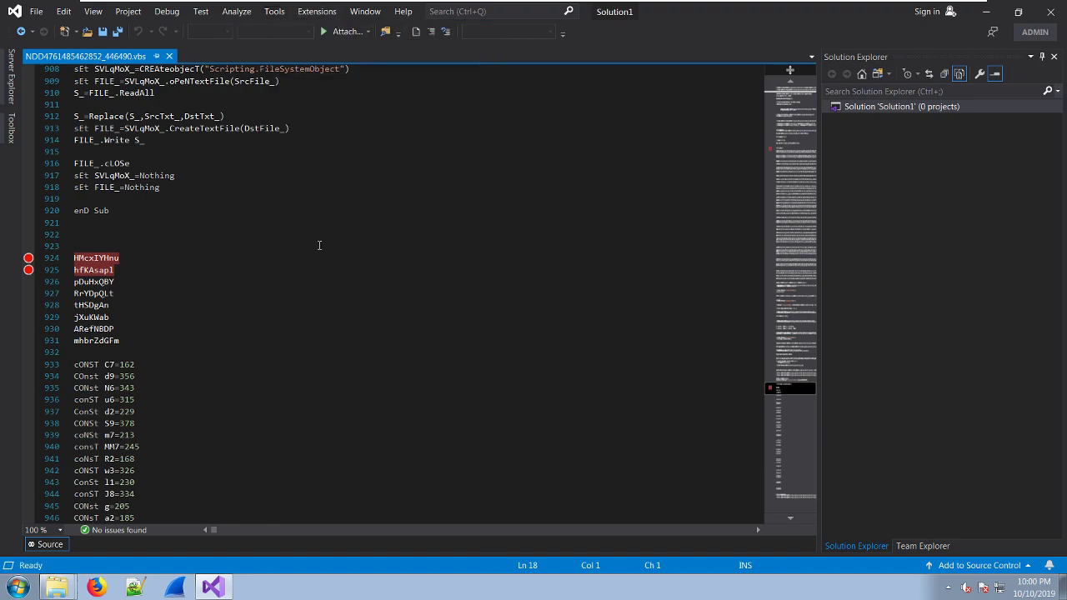